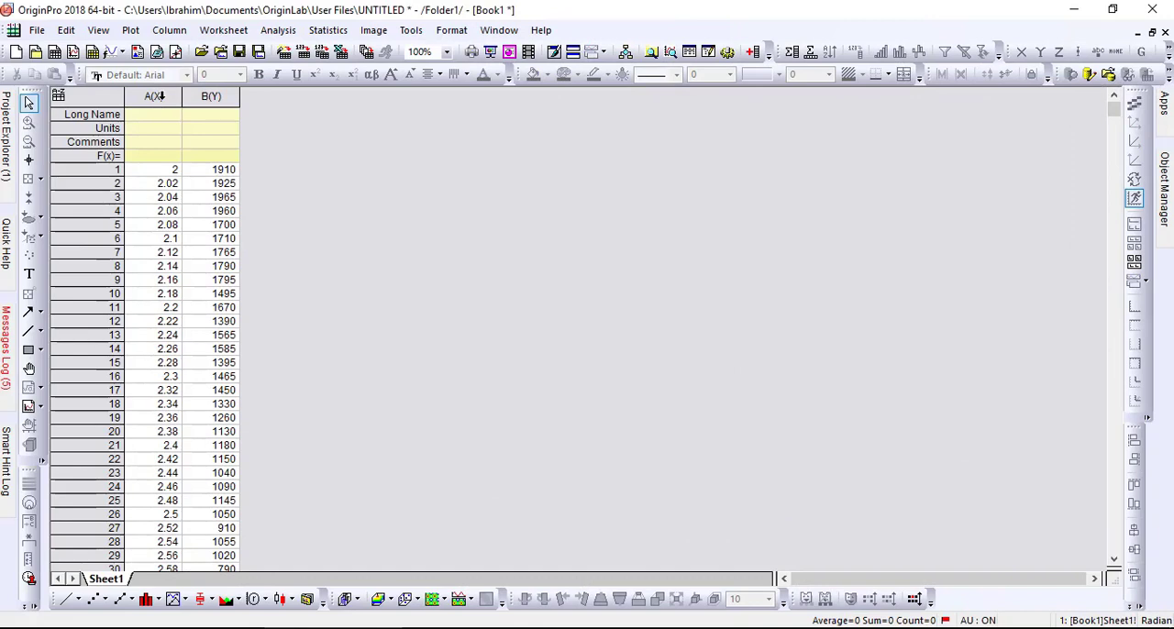
Plot columns A and B of the worksheet as a line graph.
left_click_drag(160, 97, 211, 97)
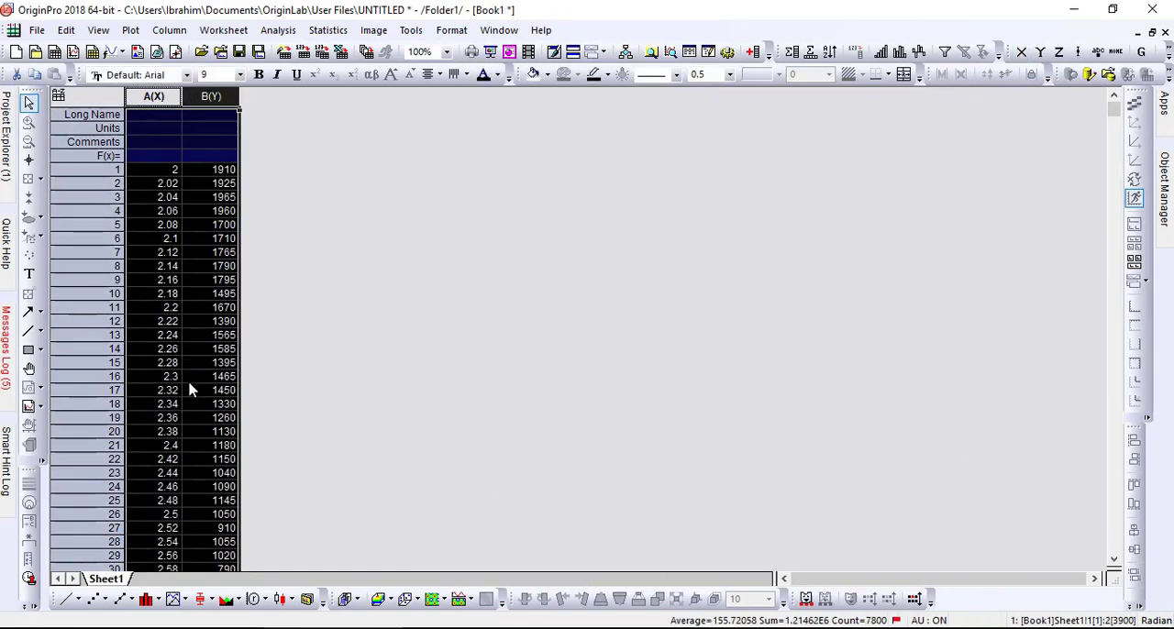
left_click(66, 599)
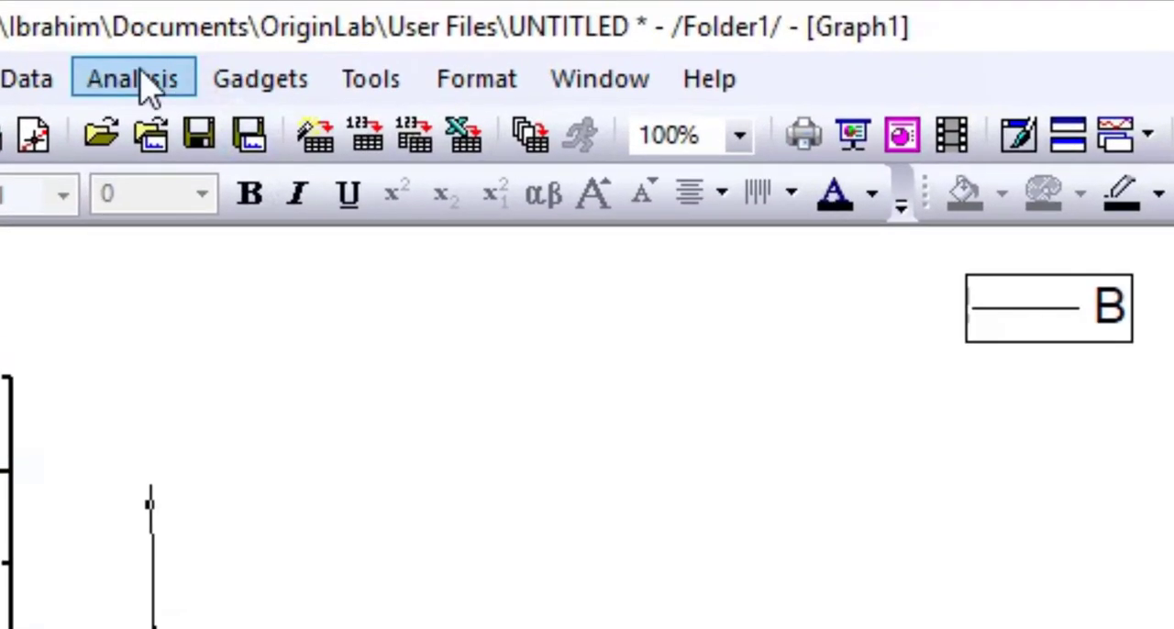
Smooth curve B in the graph with the Savitzky-Golay method, using a 5-point window and polynomial order 2.
left_click(142, 73)
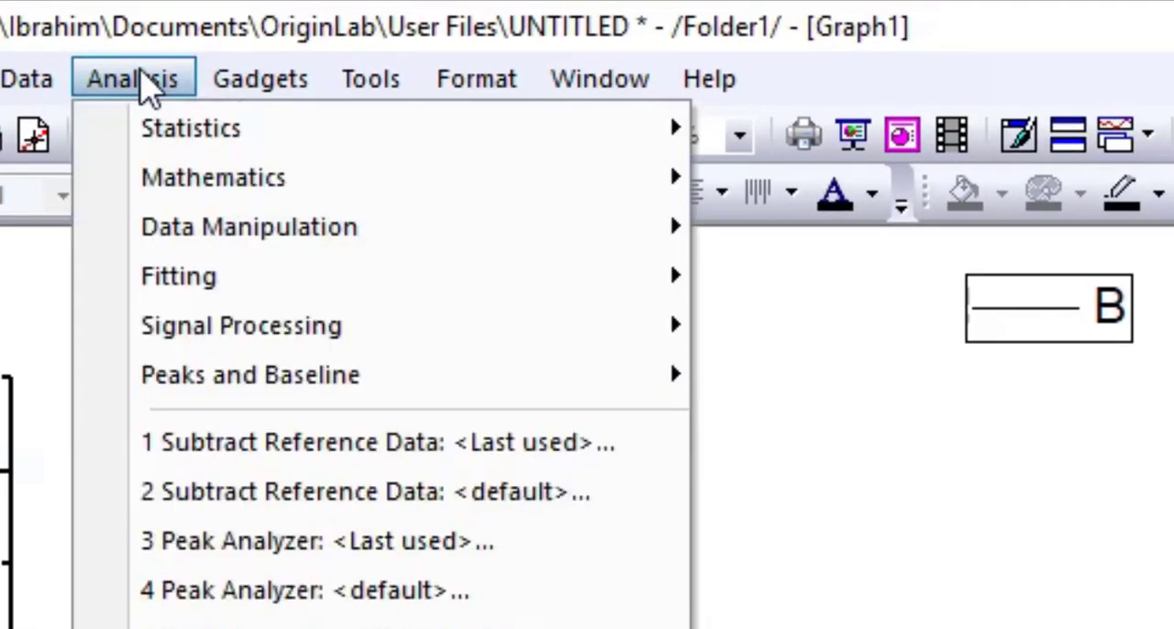
mouse_move(229, 348)
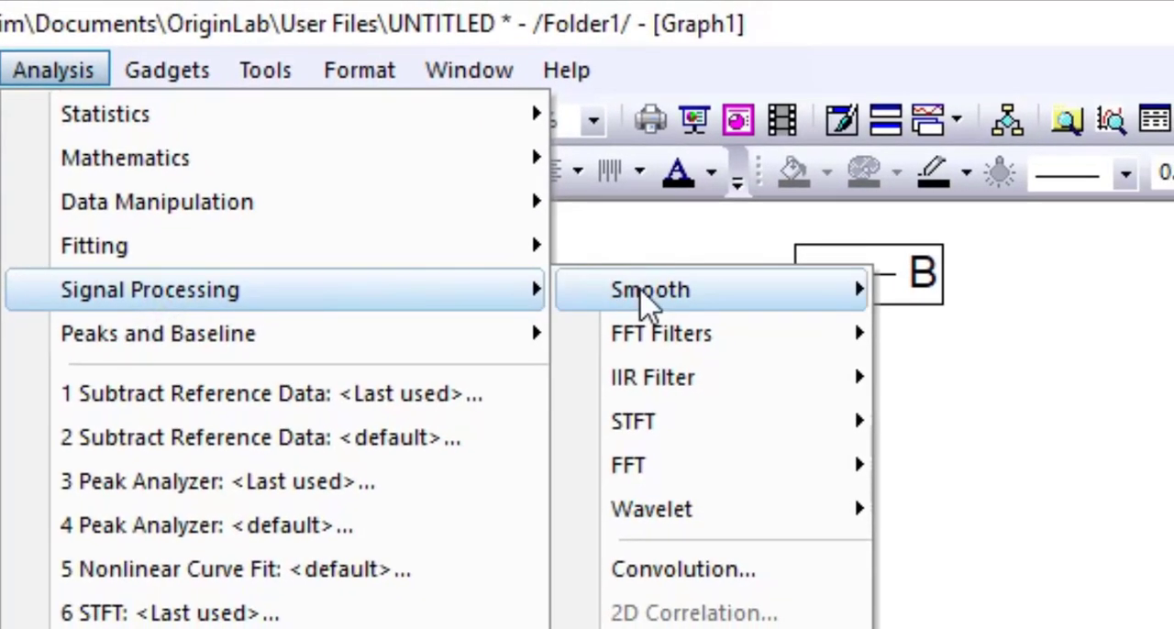
mouse_move(793, 328)
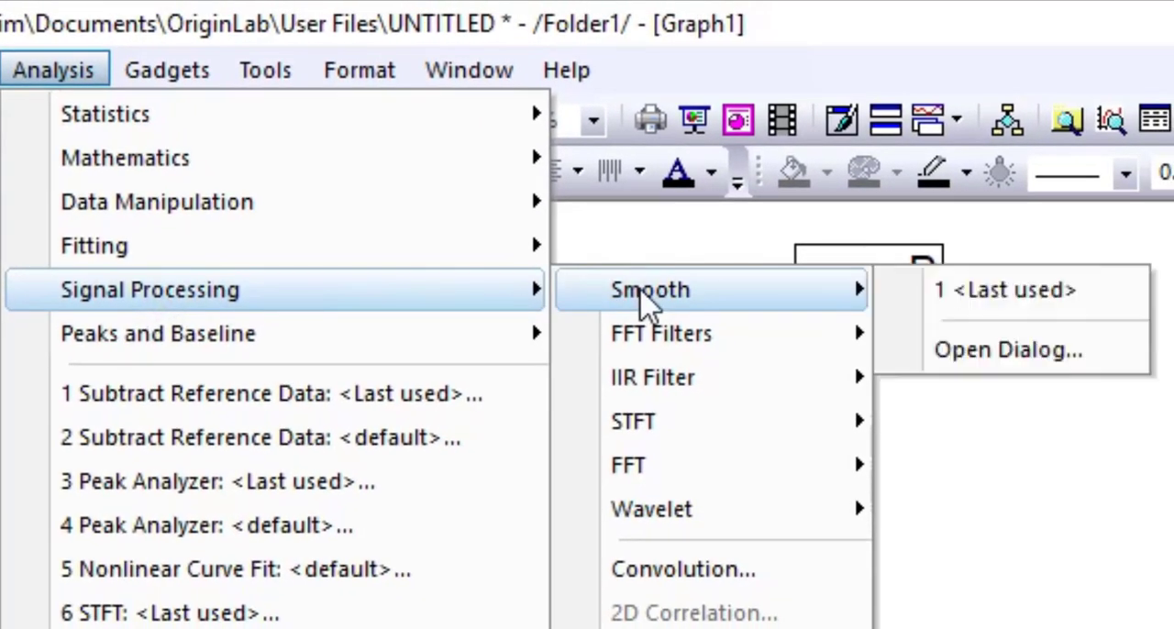
left_click(1042, 361)
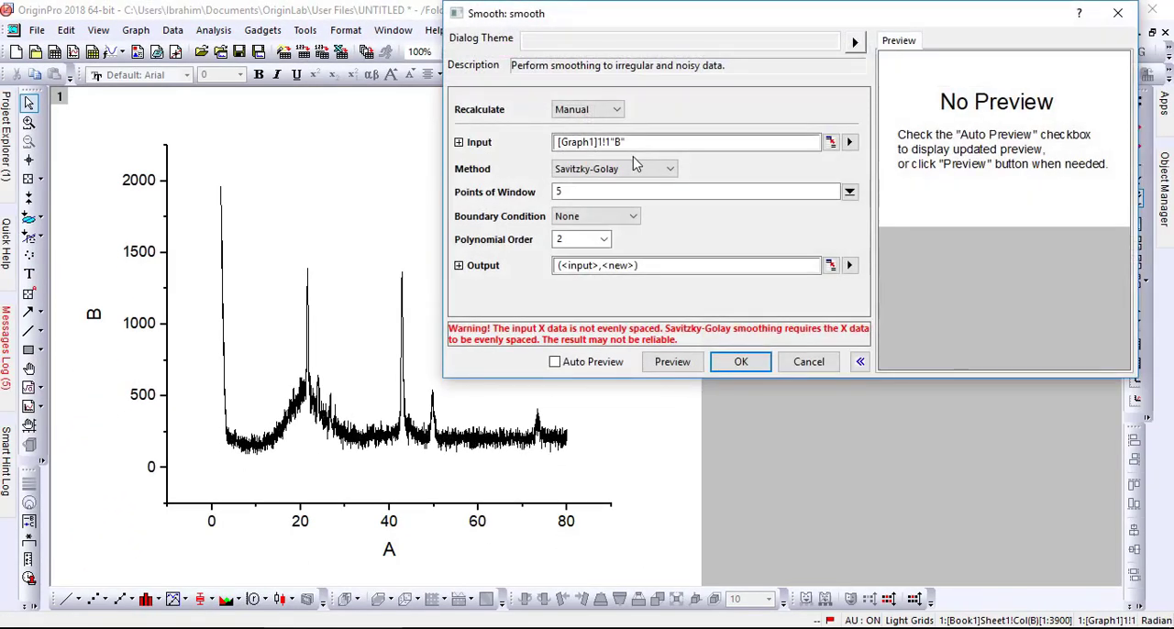
left_click(587, 192)
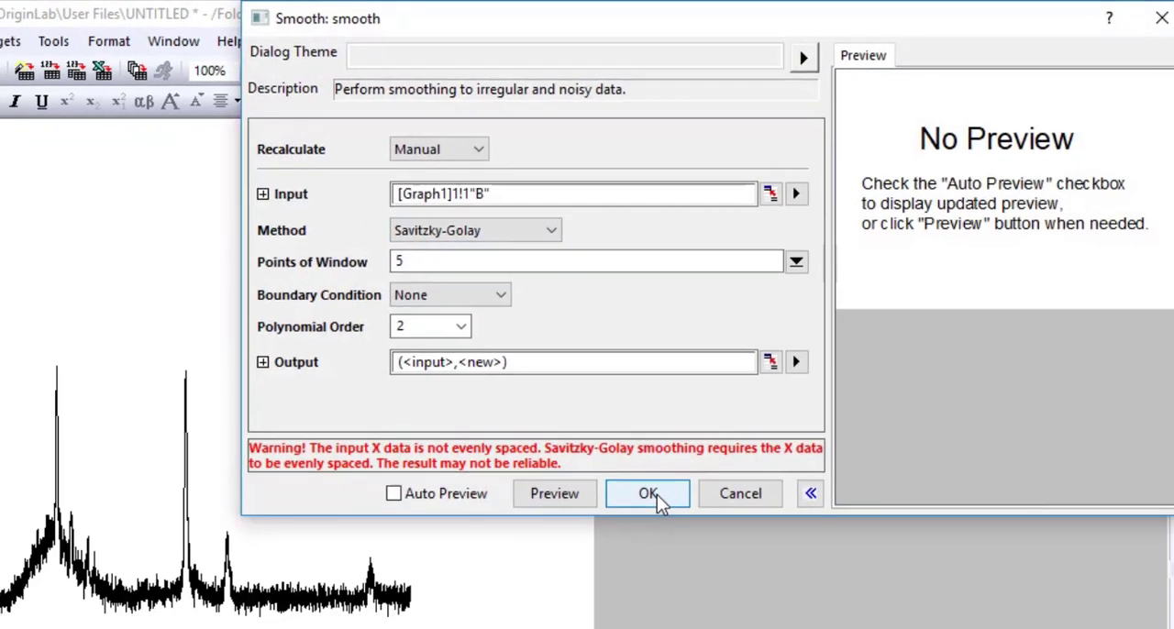
left_click(576, 595)
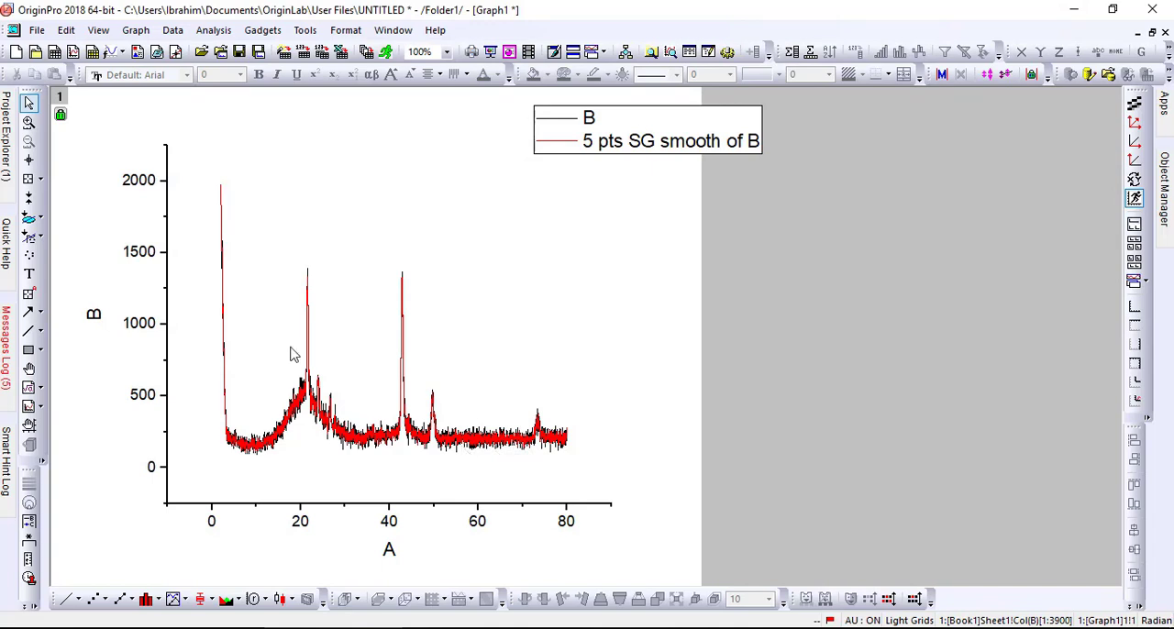
In Book1, plot the 5-point smoothed column C against column A as a separate line graph.
mouse_move(5, 143)
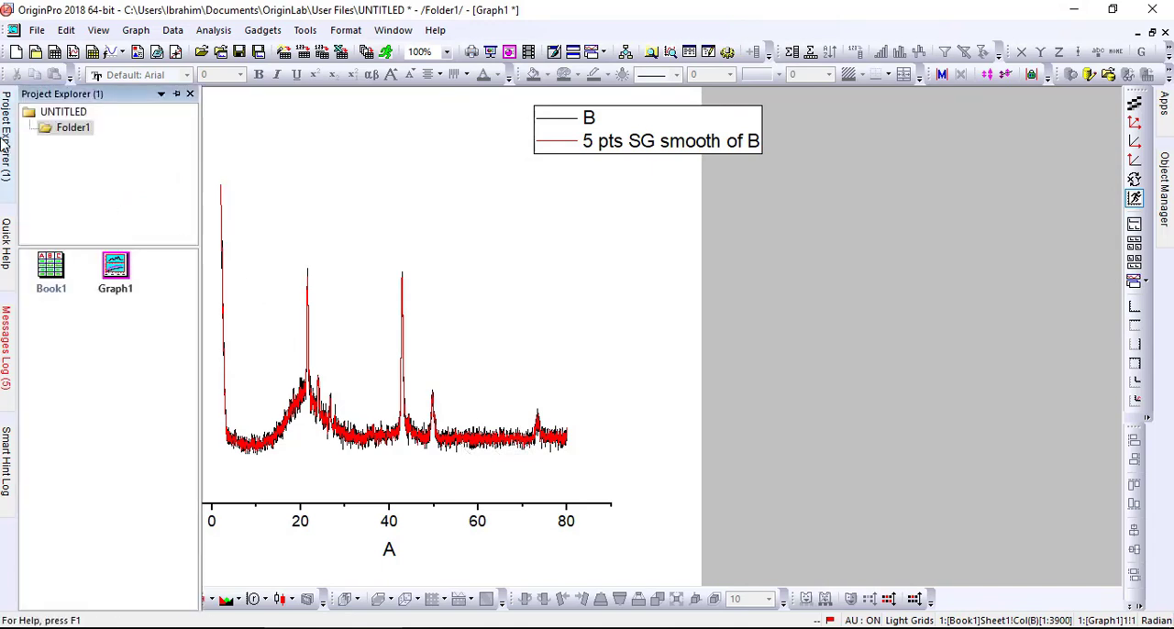
double_click(60, 267)
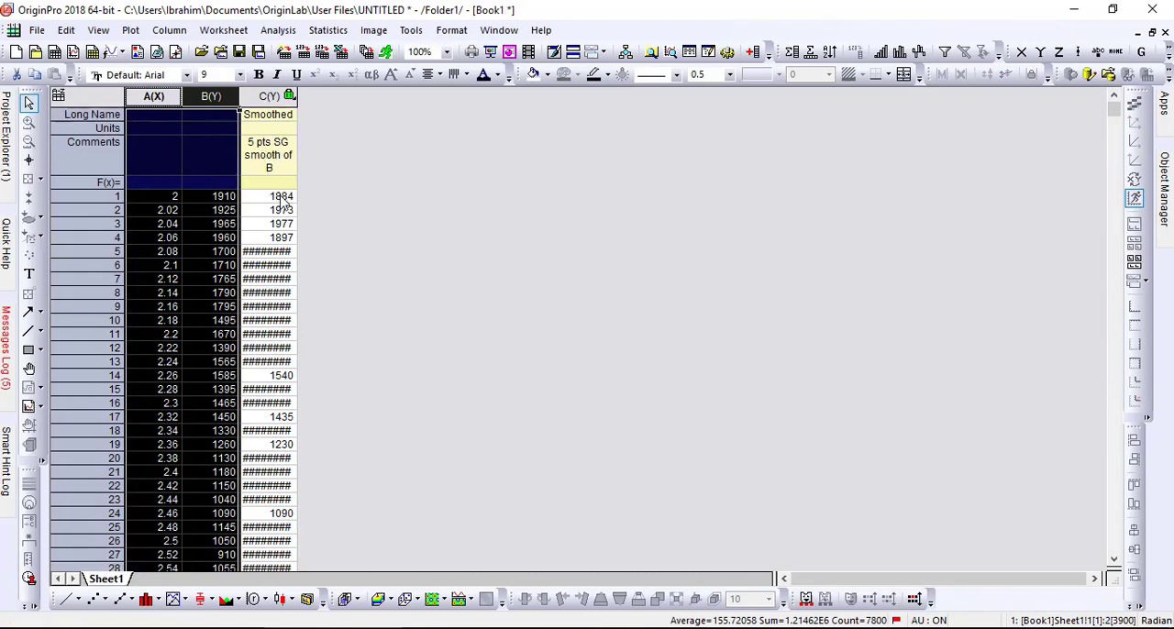
left_click(267, 95)
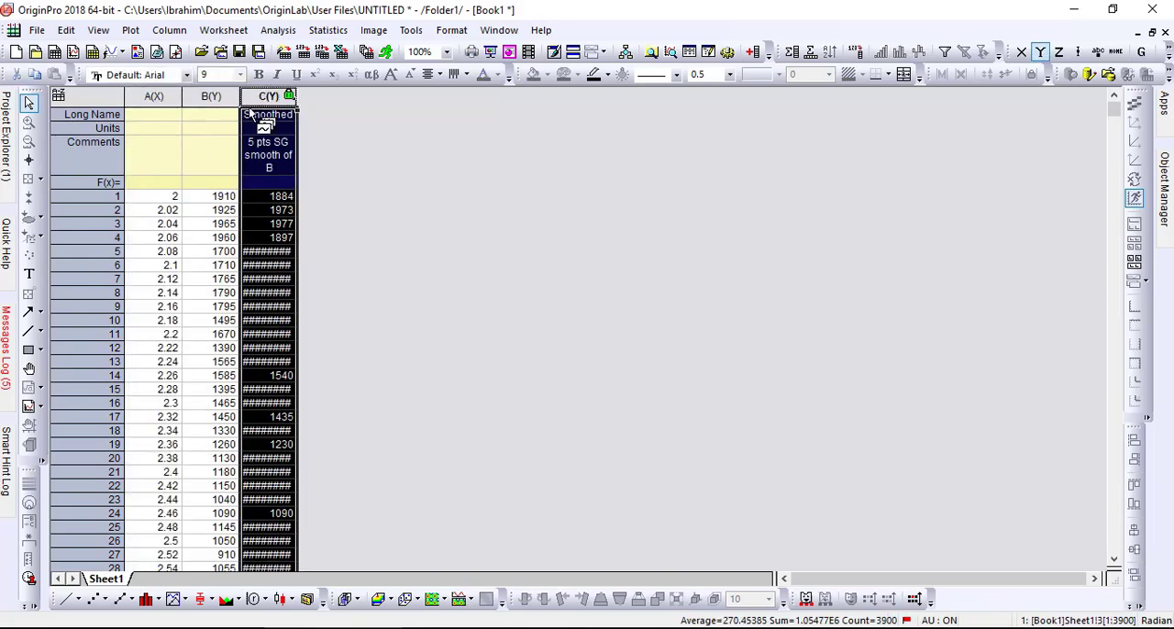
left_click(154, 96, "ctrl")
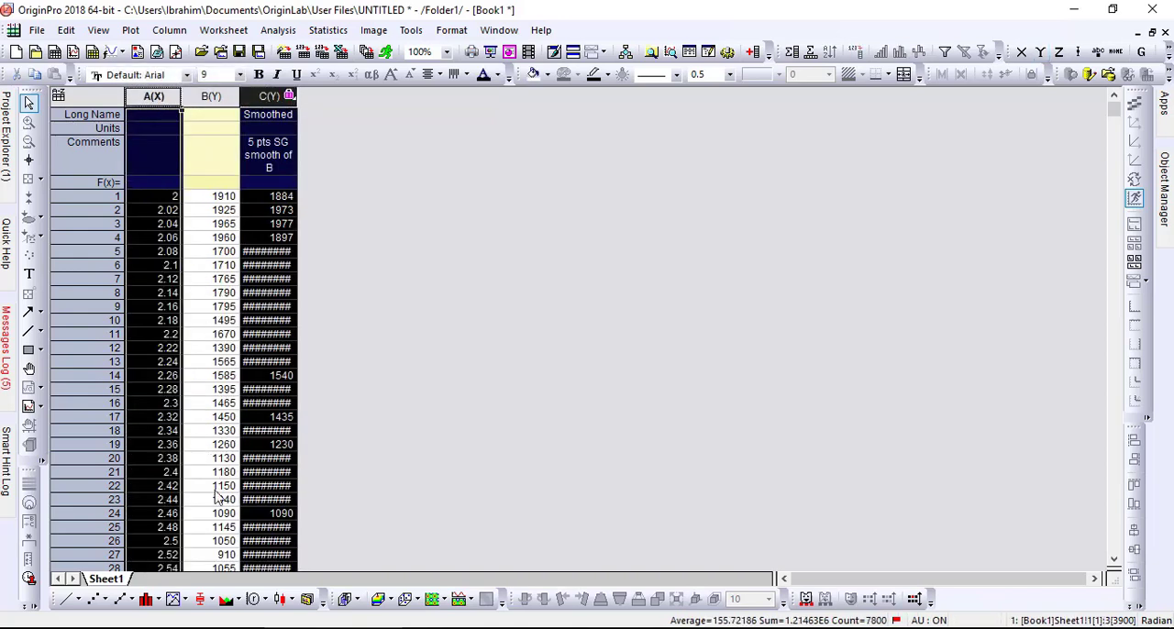
left_click(66, 599)
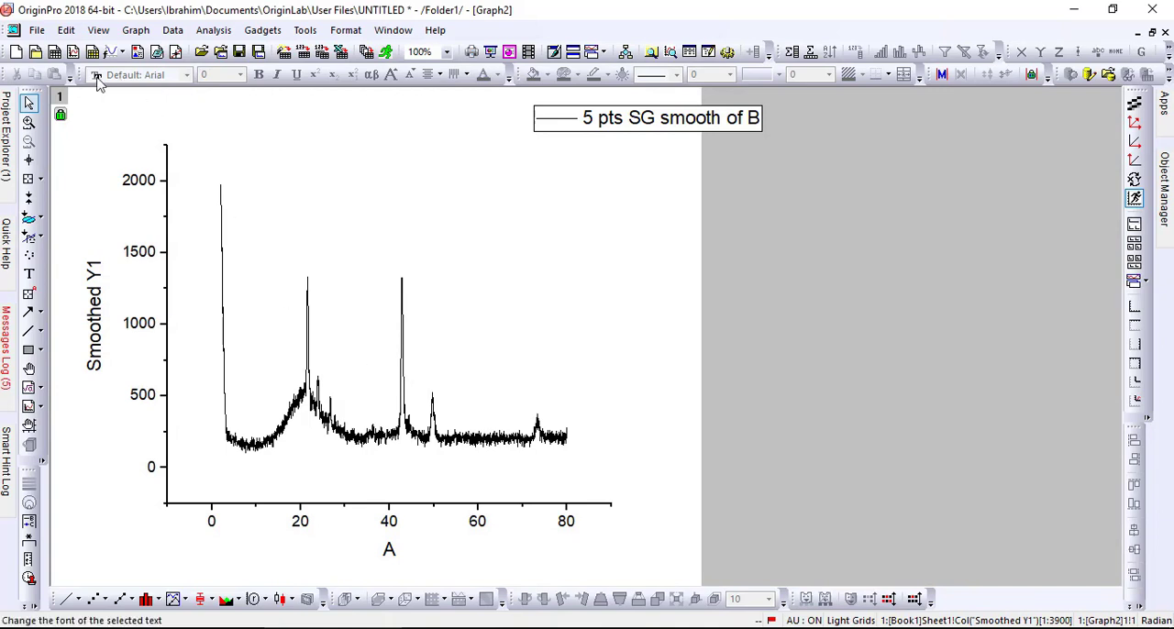
Return to Graph1 and smooth its 5-point smoothed curve with the Savitzky-Golay method, setting the points of window to 10.
mouse_move(6, 138)
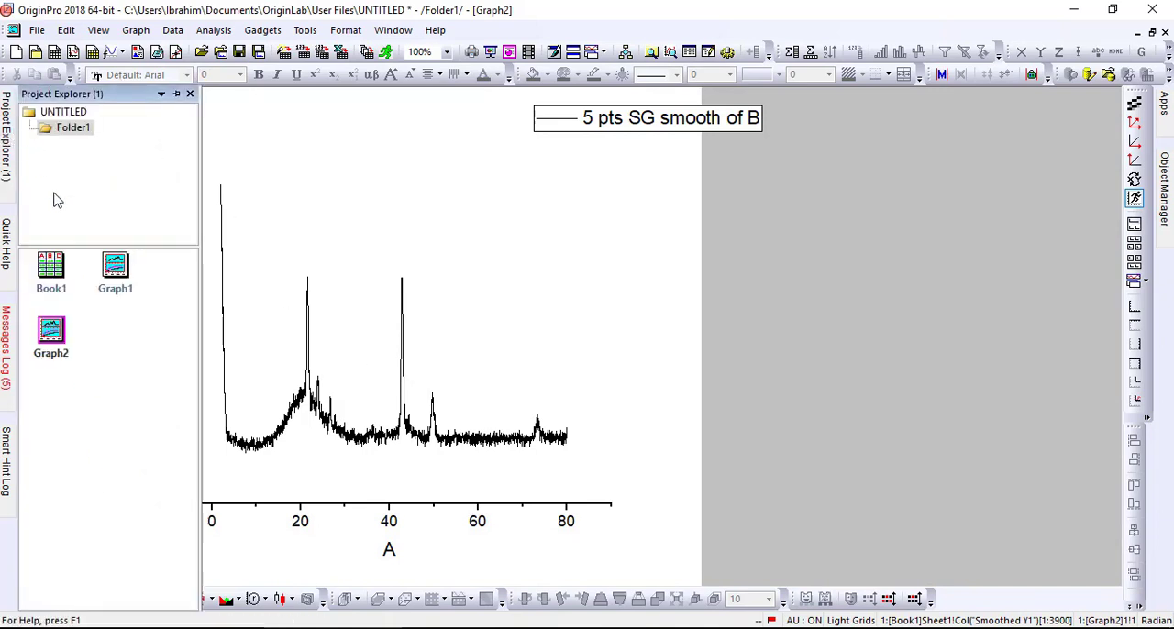
double_click(115, 275)
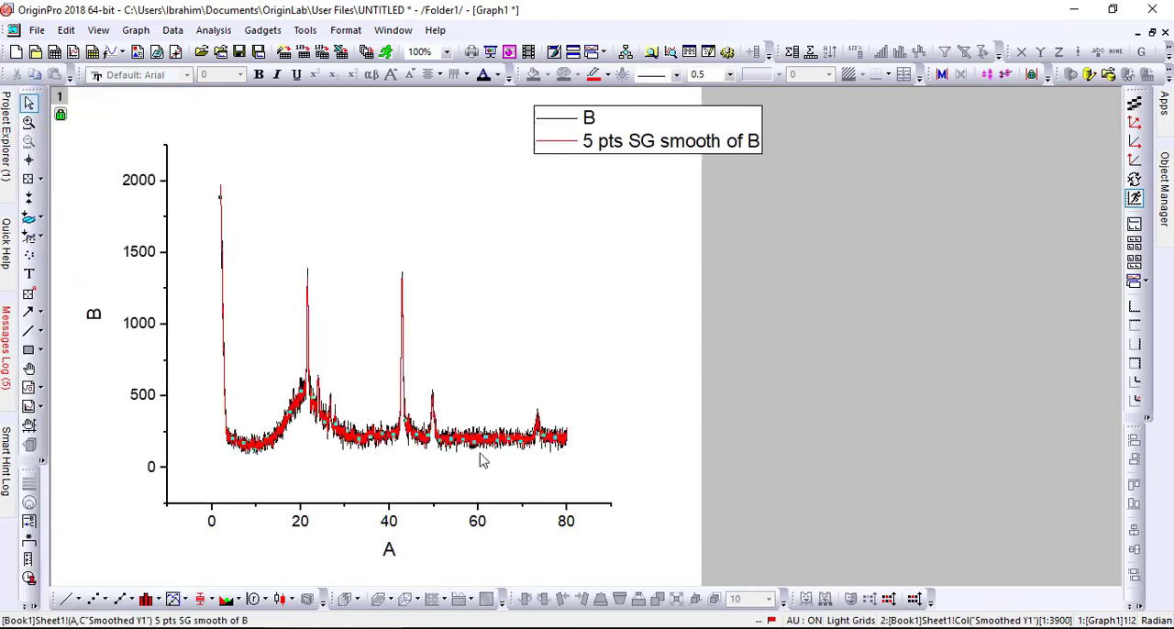
left_click(211, 30)
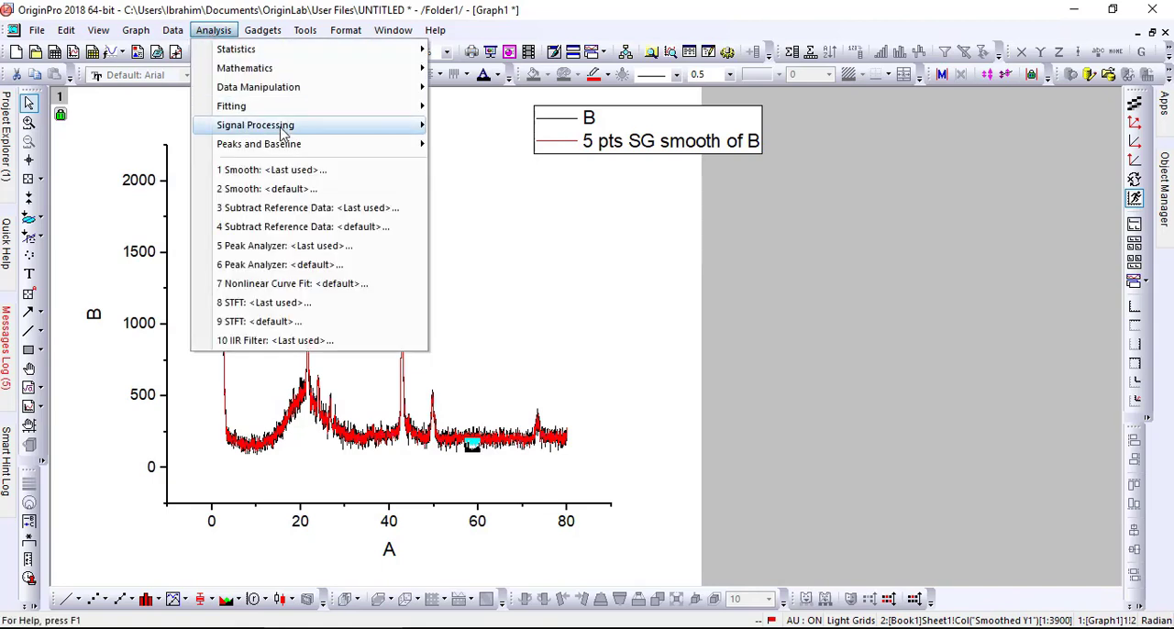
mouse_move(287, 134)
mouse_move(470, 133)
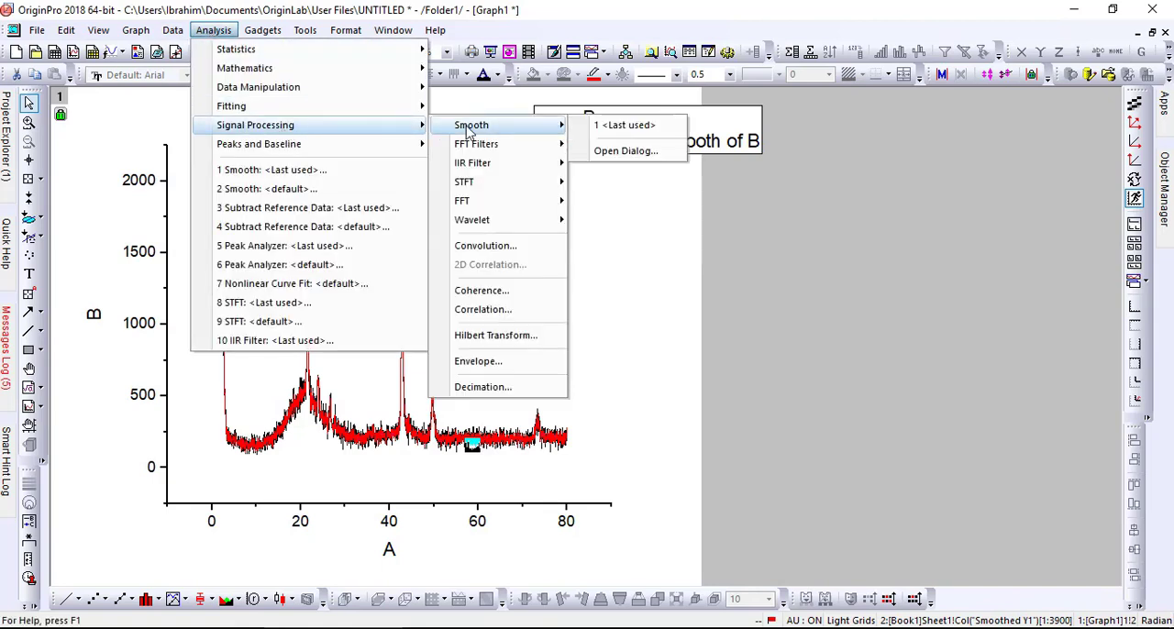
left_click(630, 156)
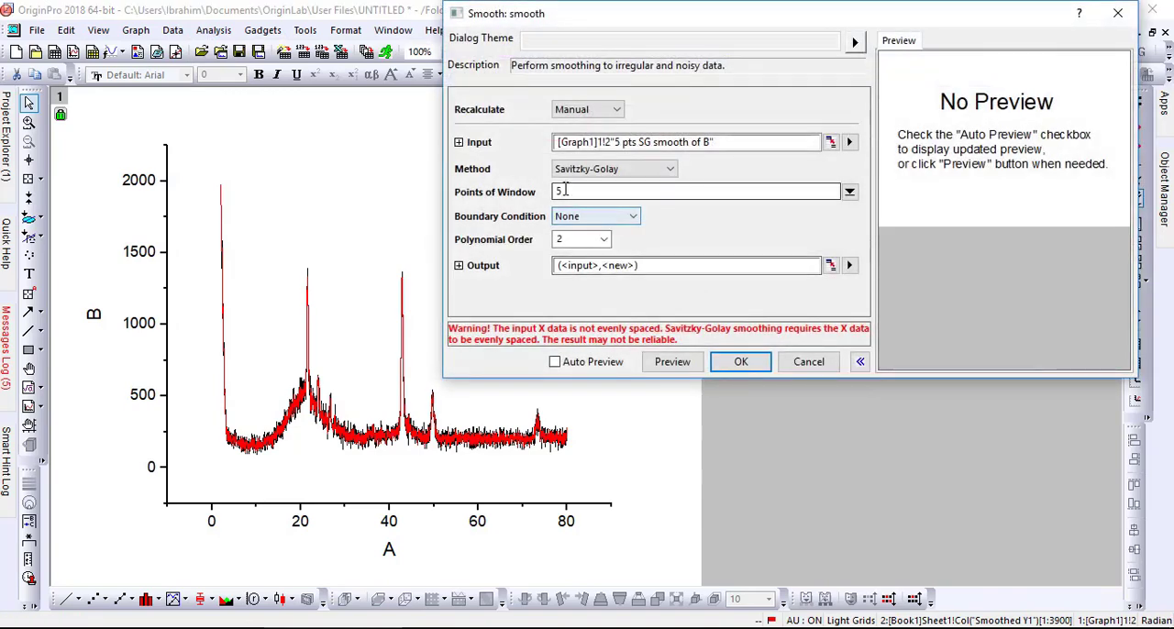
left_click_drag(565, 192, 533, 189)
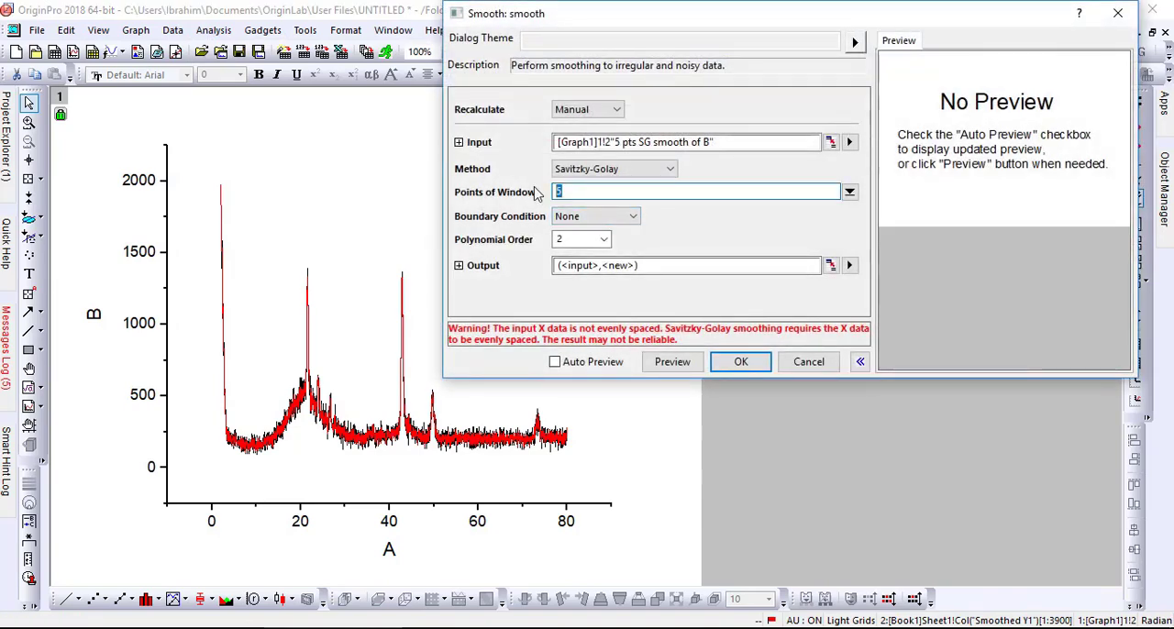
type("10")
left_click(741, 363)
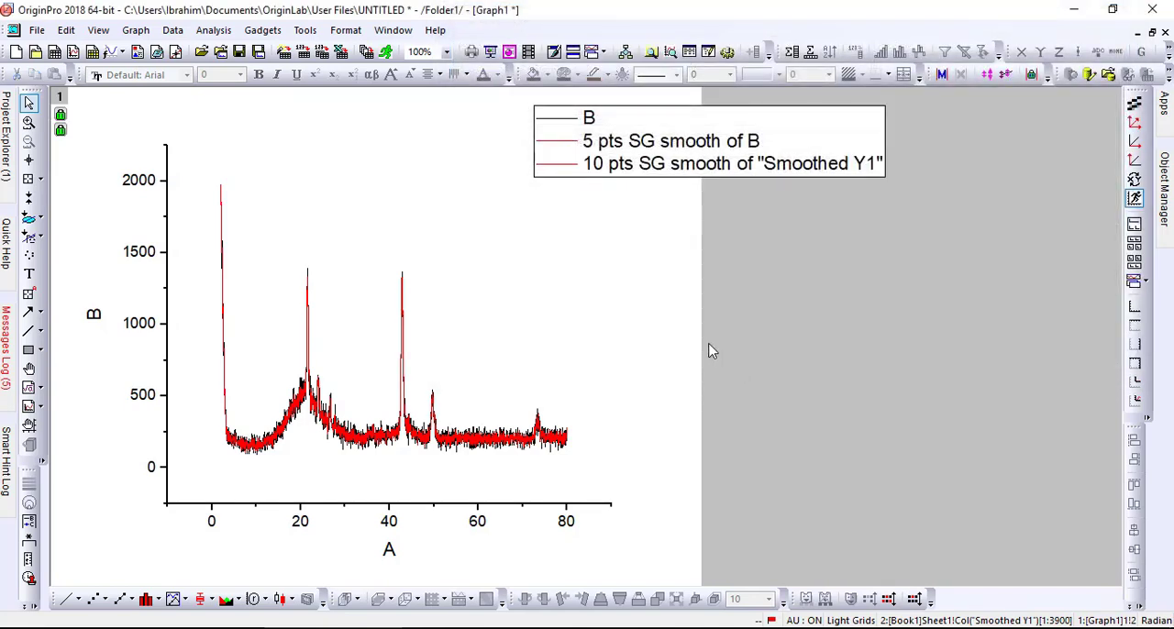
Smooth the 10-point smoothed curve in Graph1 with the Savitzky-Golay method, setting the points of window to 15.
left_click(463, 446)
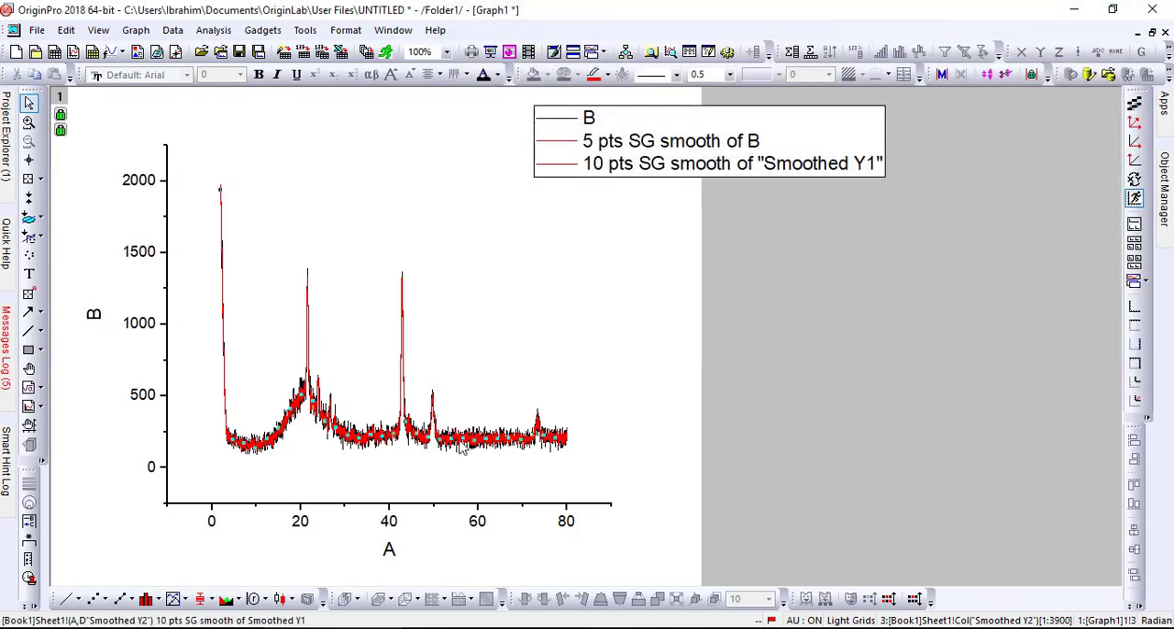
left_click(212, 31)
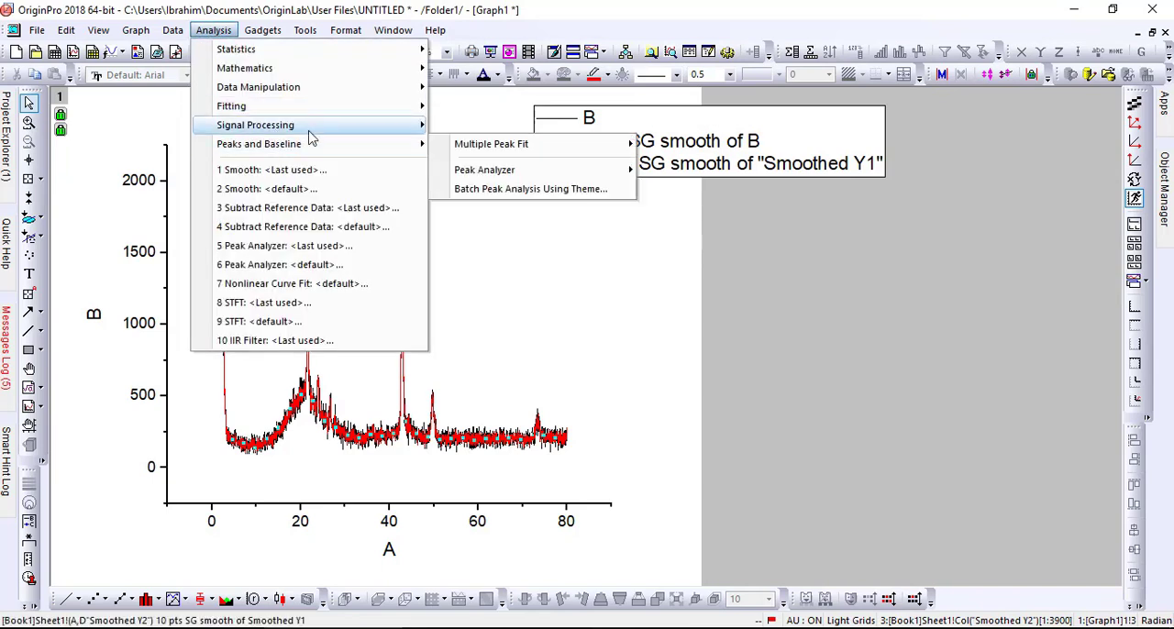
mouse_move(385, 126)
mouse_move(492, 128)
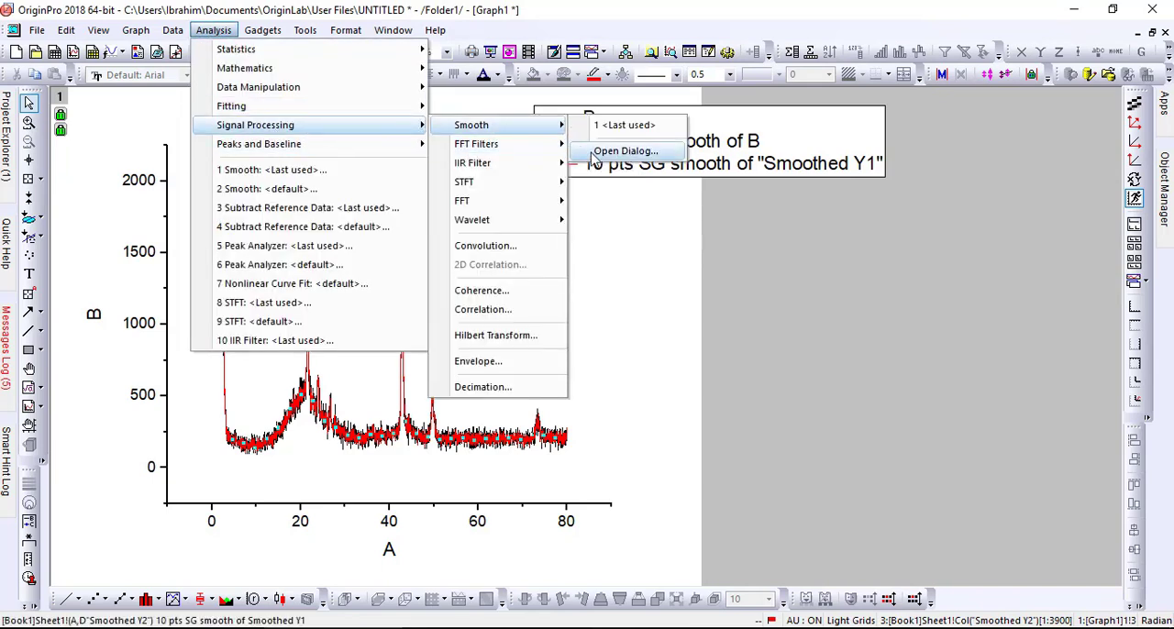
left_click(562, 153)
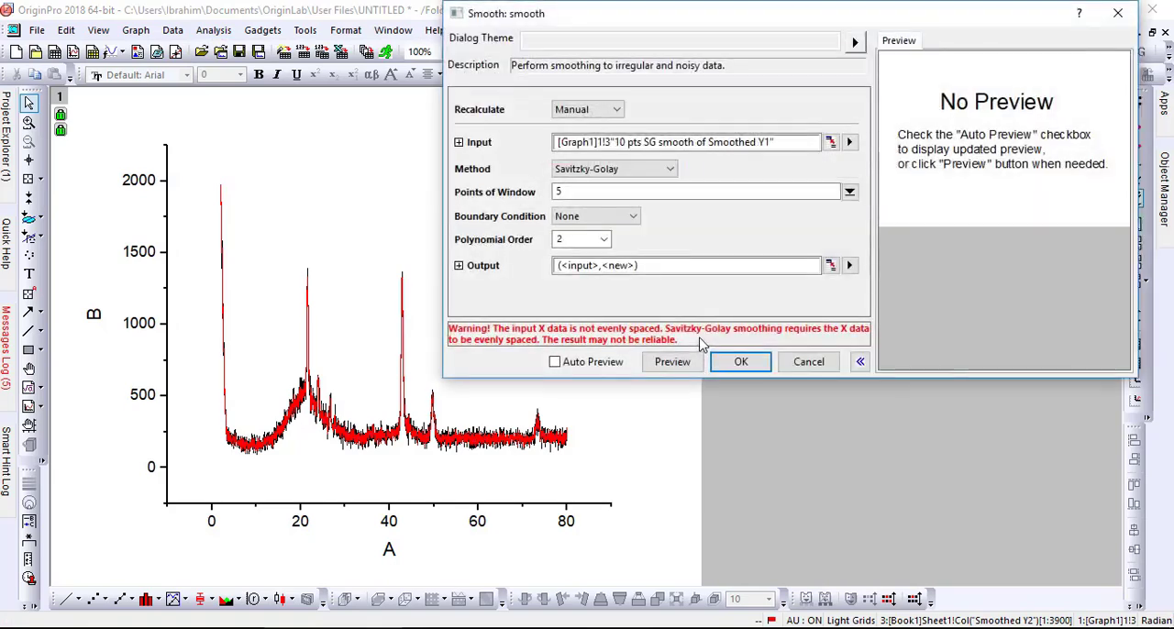
type("15")
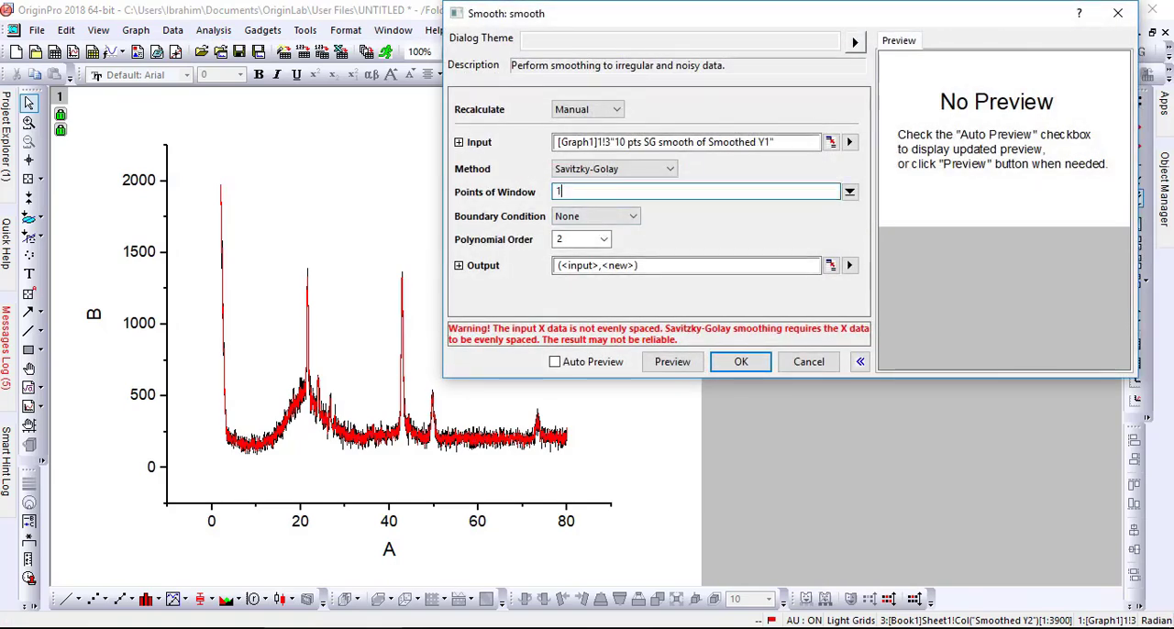
left_click(740, 363)
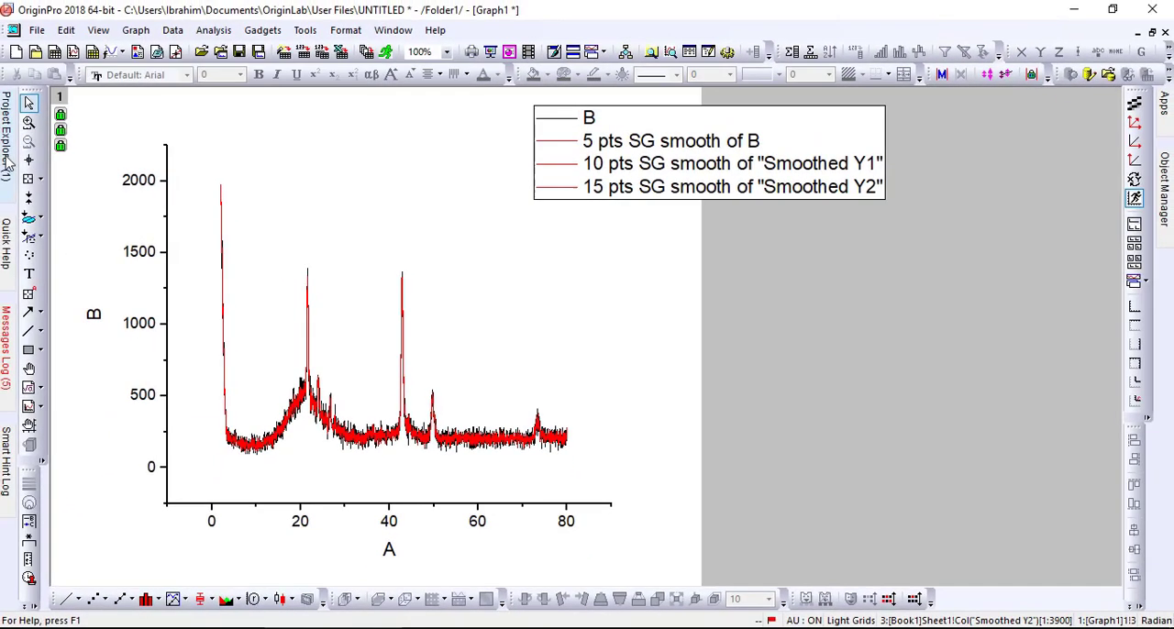
In Book1, plot the 15-point smoothed column E against column A as a separate line graph.
left_click(7, 161)
double_click(55, 273)
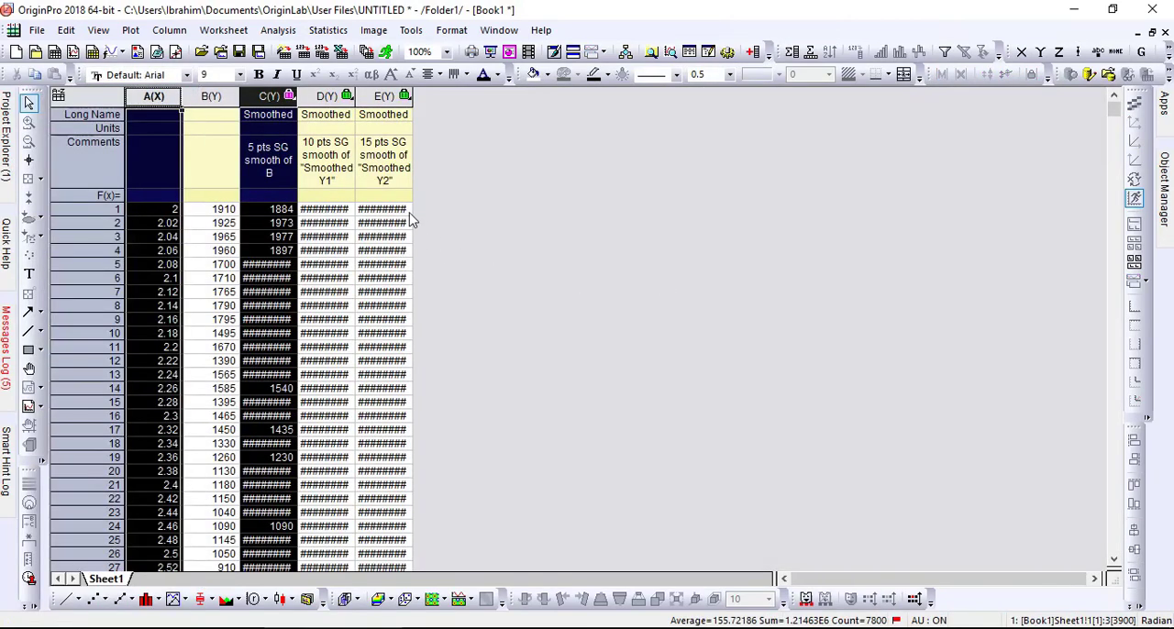
left_click(314, 96)
left_click(380, 96)
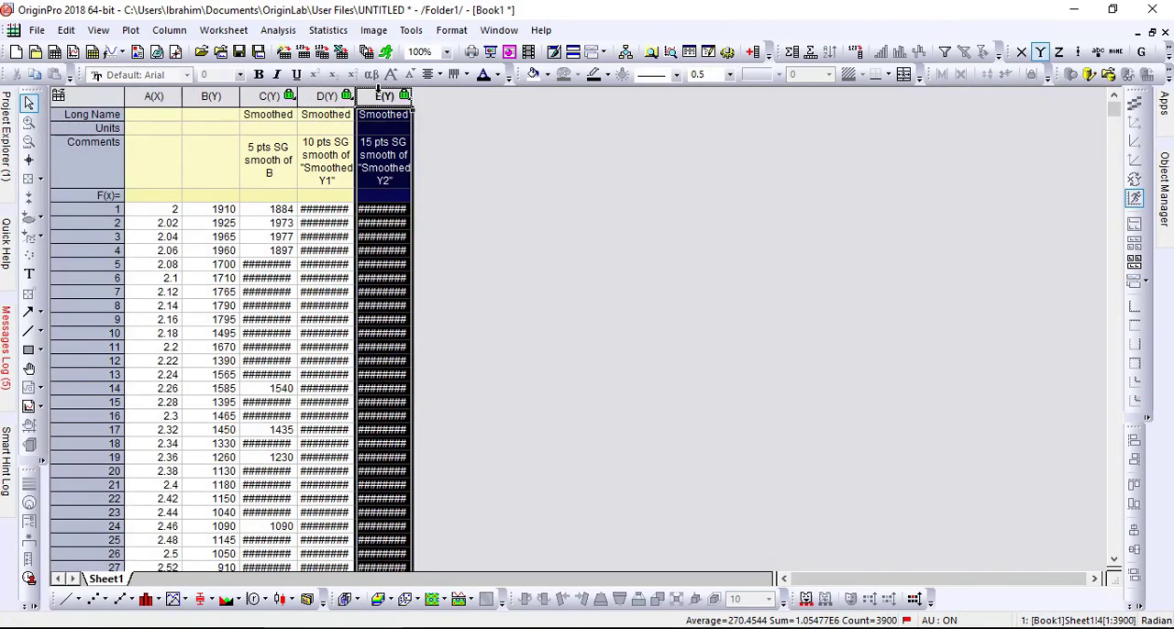
left_click(271, 96)
left_click(325, 96)
left_click(383, 96)
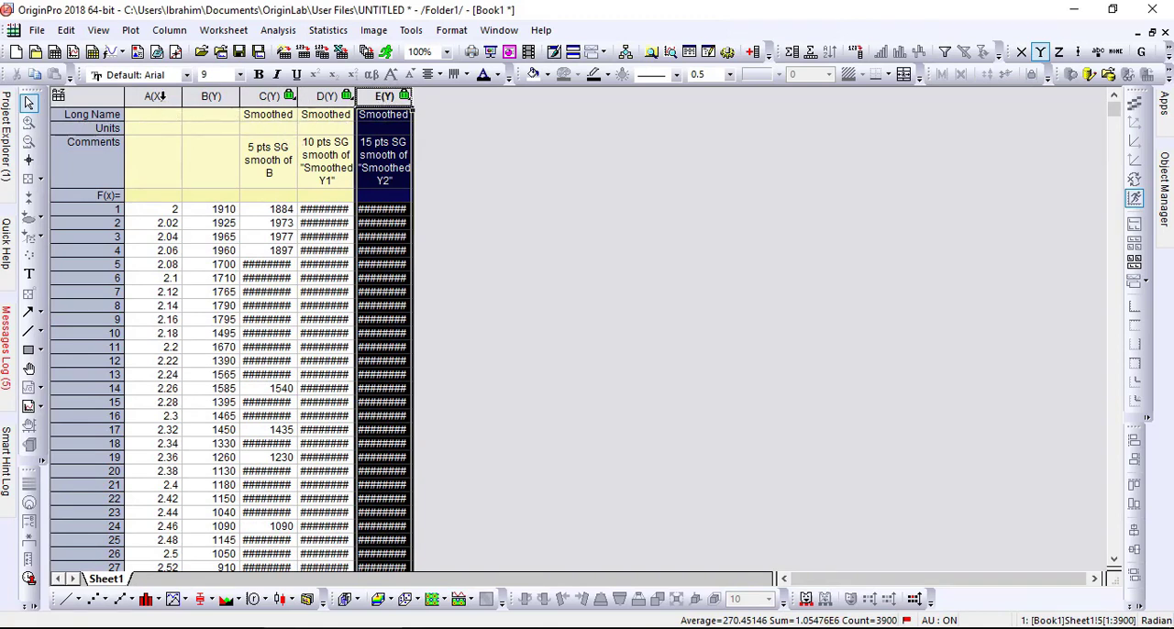
left_click(161, 96, "ctrl")
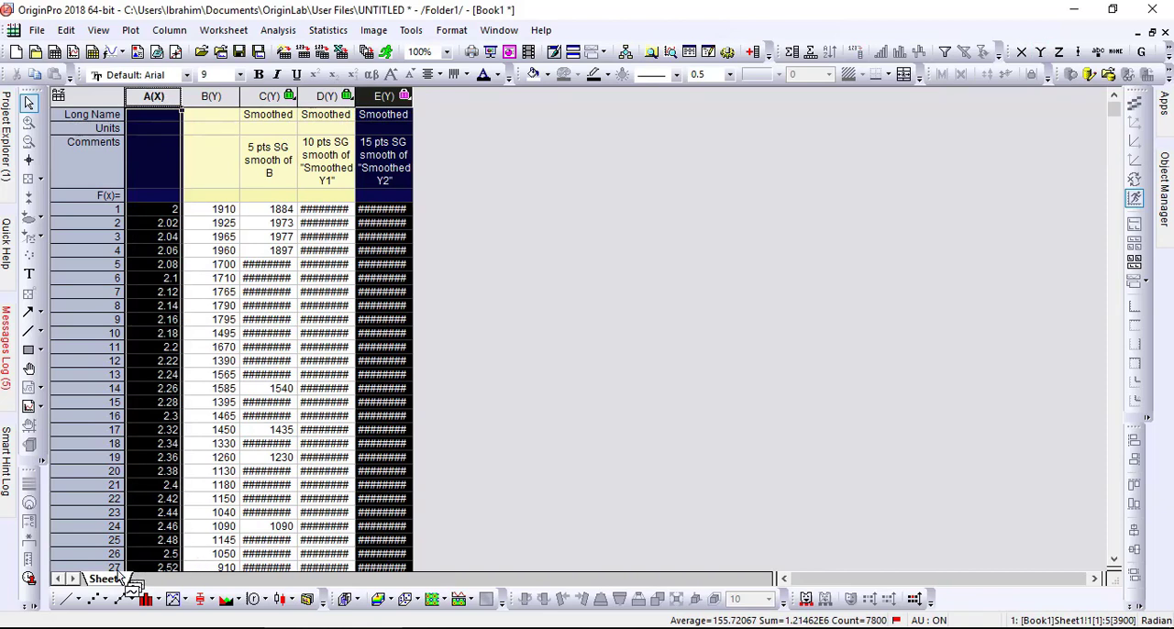
left_click(65, 600)
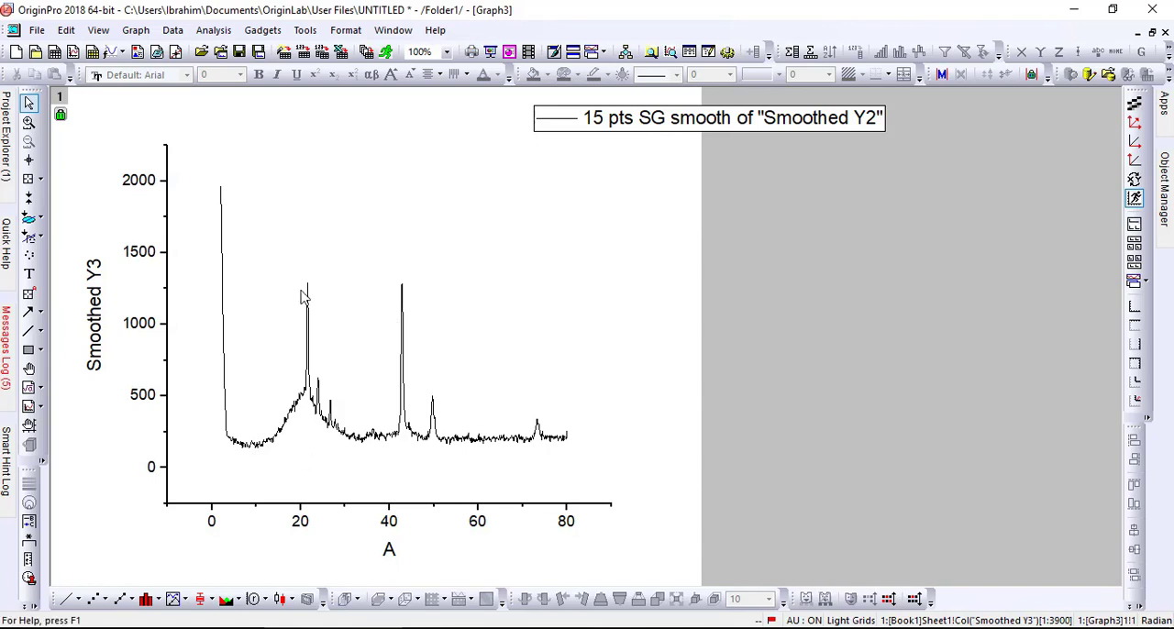
In Book1, plot the raw column B and the smoothed columns C, D and E against column A as a stacked-panel graph.
left_click(7, 137)
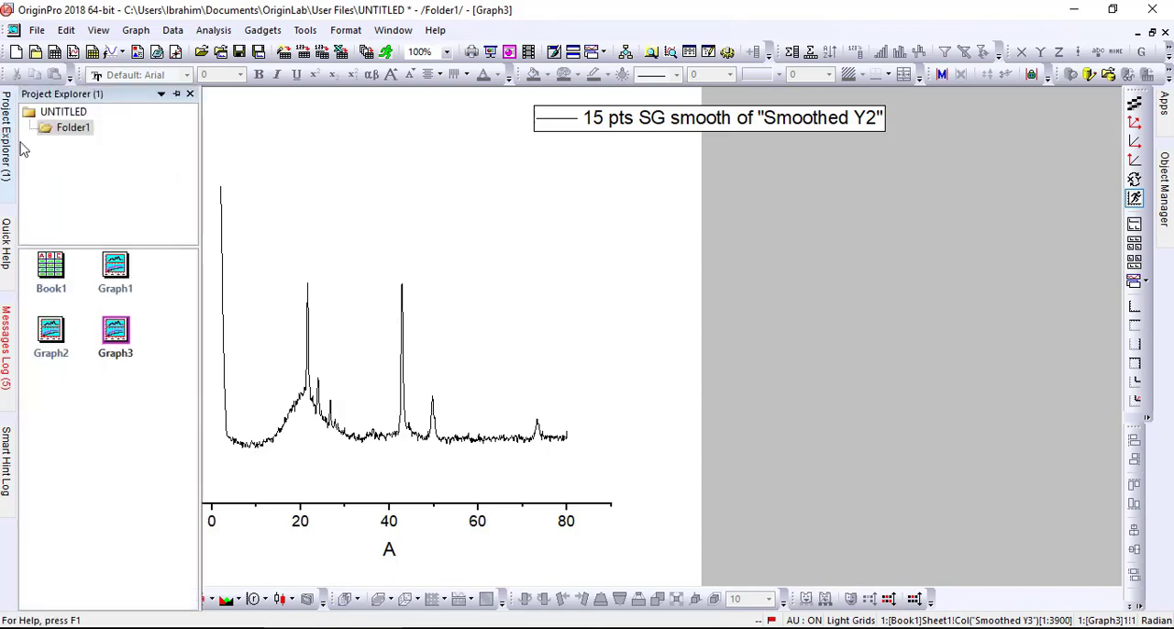
double_click(72, 268)
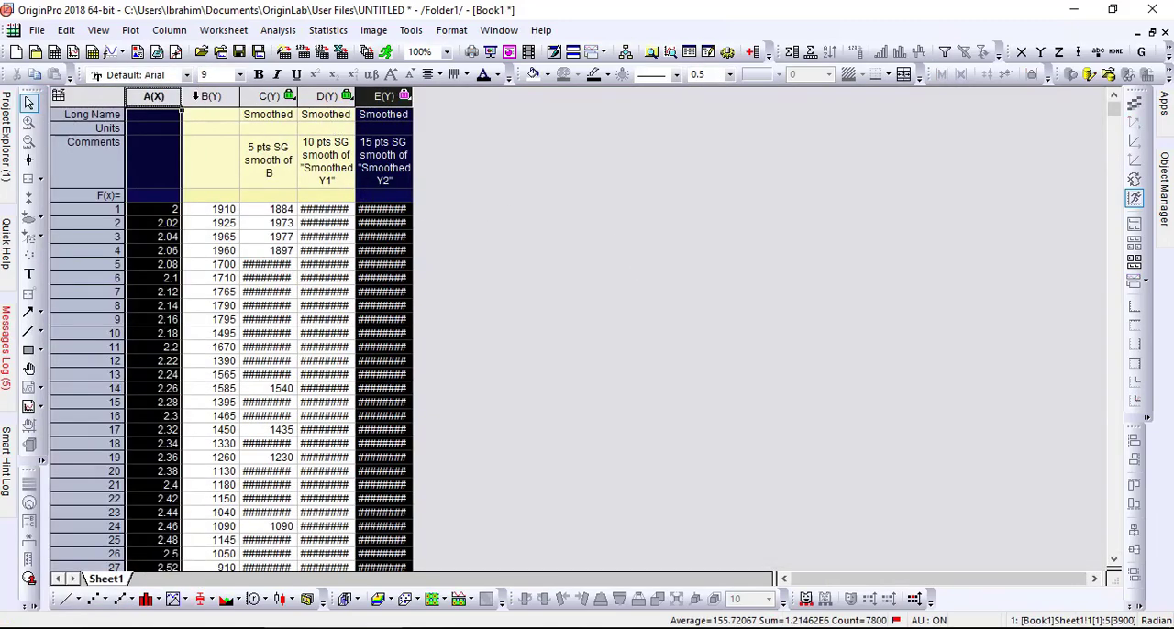
left_click_drag(168, 95, 383, 95)
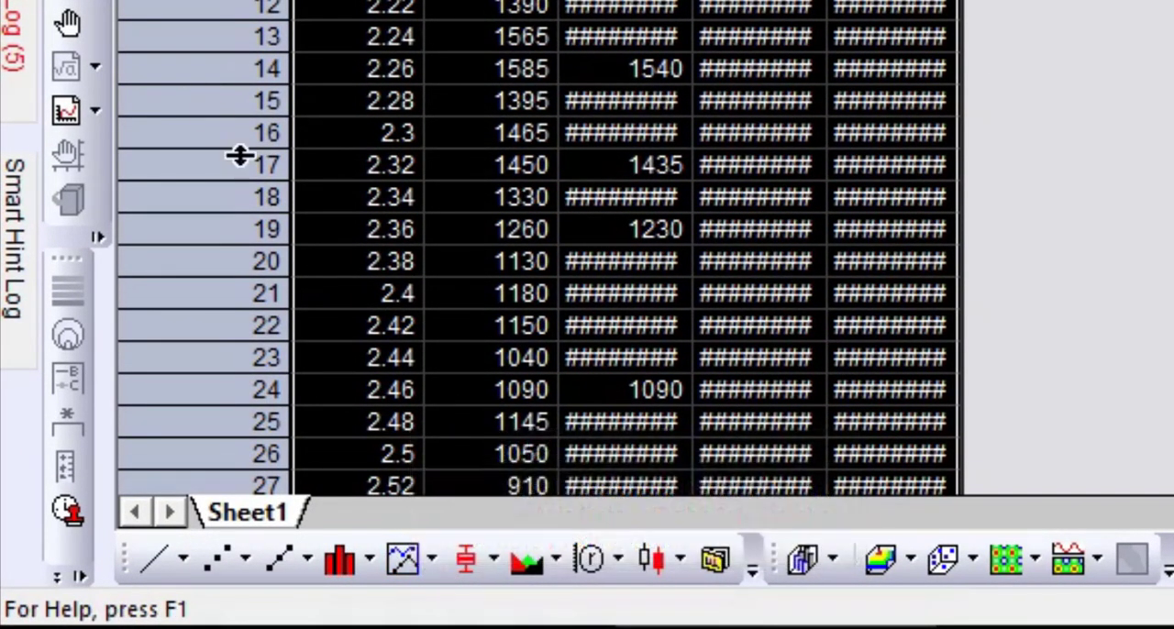
left_click(431, 558)
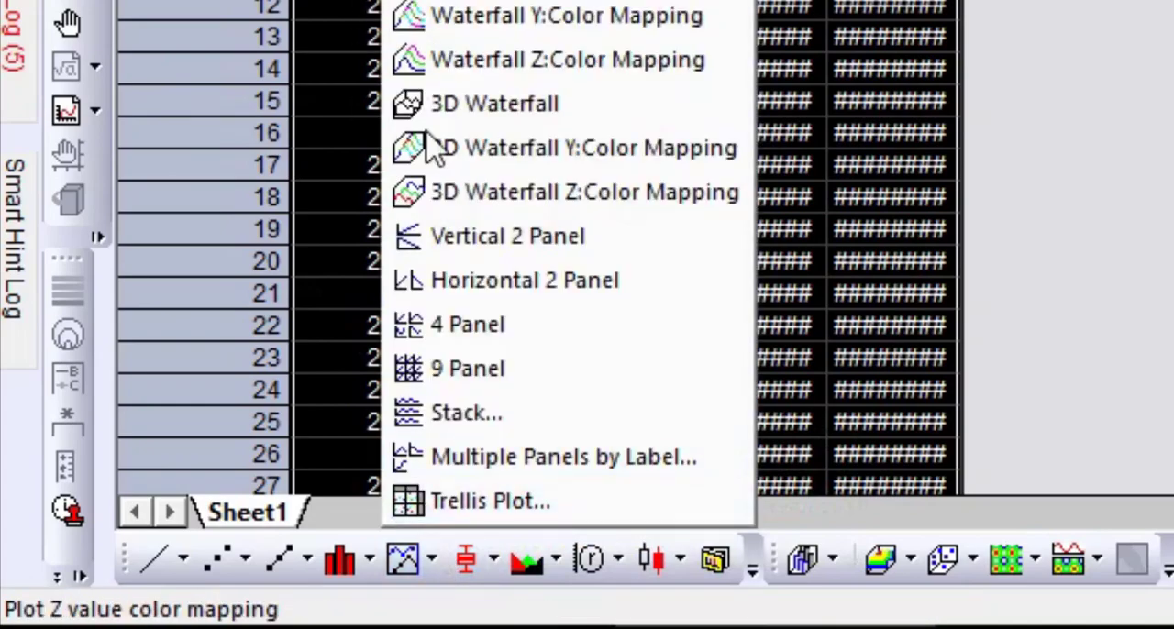
left_click(508, 426)
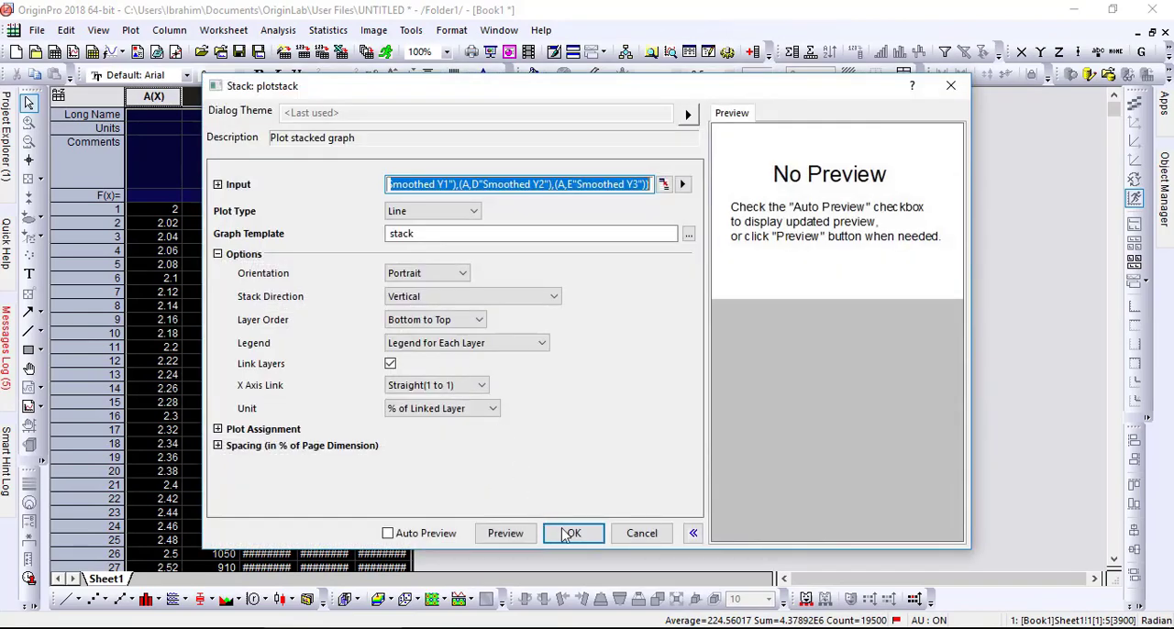
left_click(569, 533)
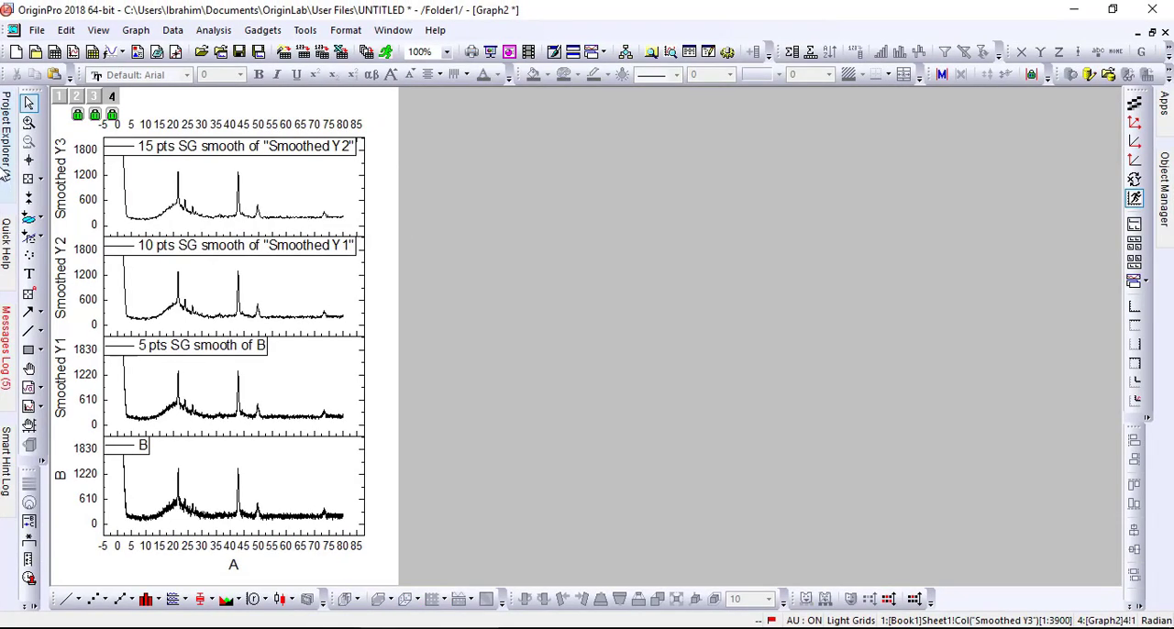
Copy column A and the 15-point smoothed column E from Book1 into a new workbook and plot the pasted data as a line graph.
mouse_move(5, 174)
double_click(65, 272)
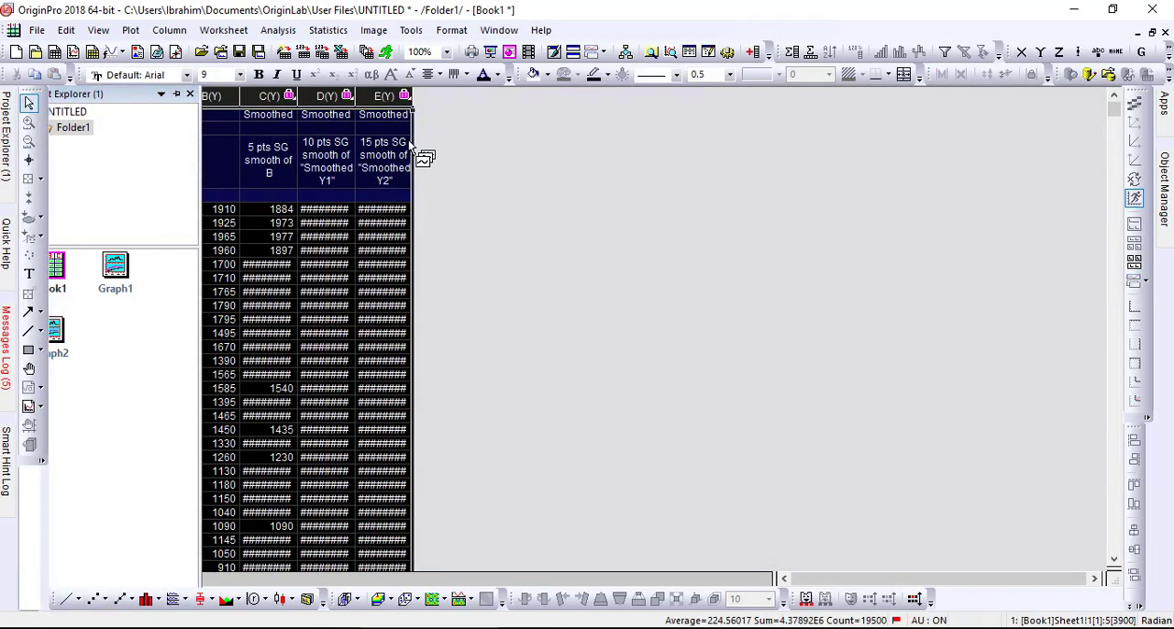
left_click(384, 96)
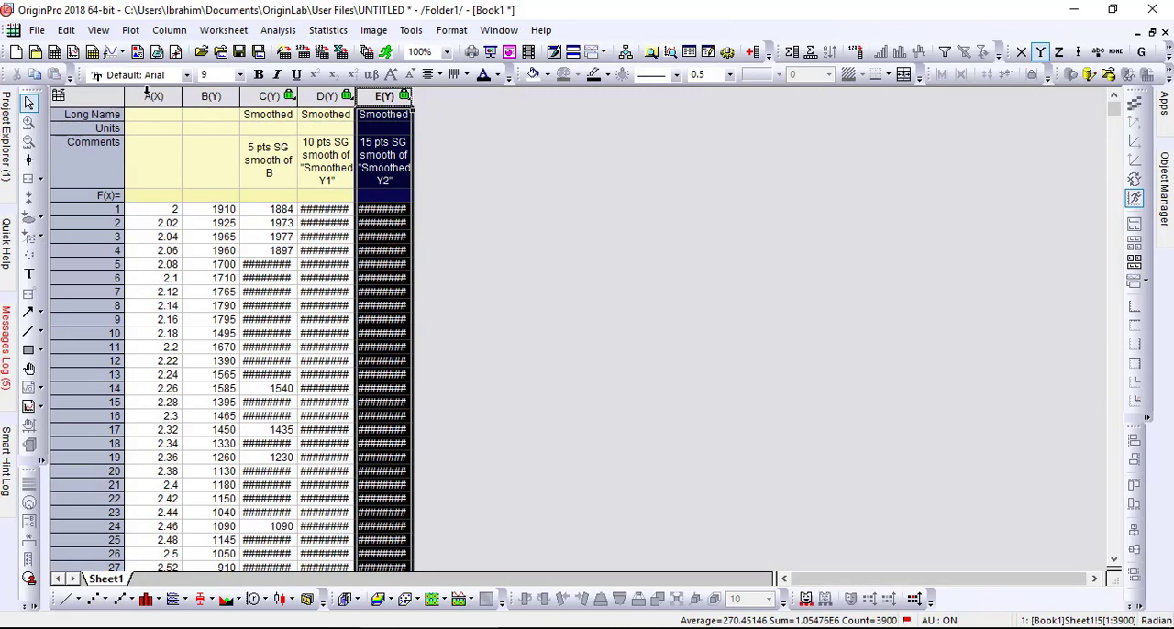
left_click(151, 96, "ctrl")
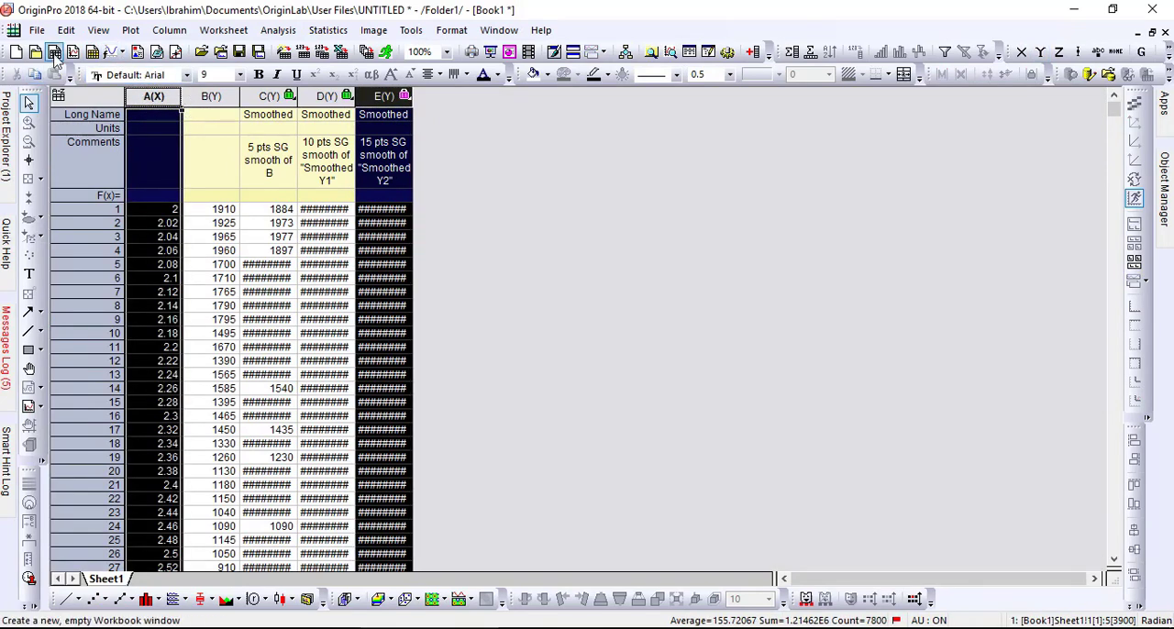
left_click(55, 55)
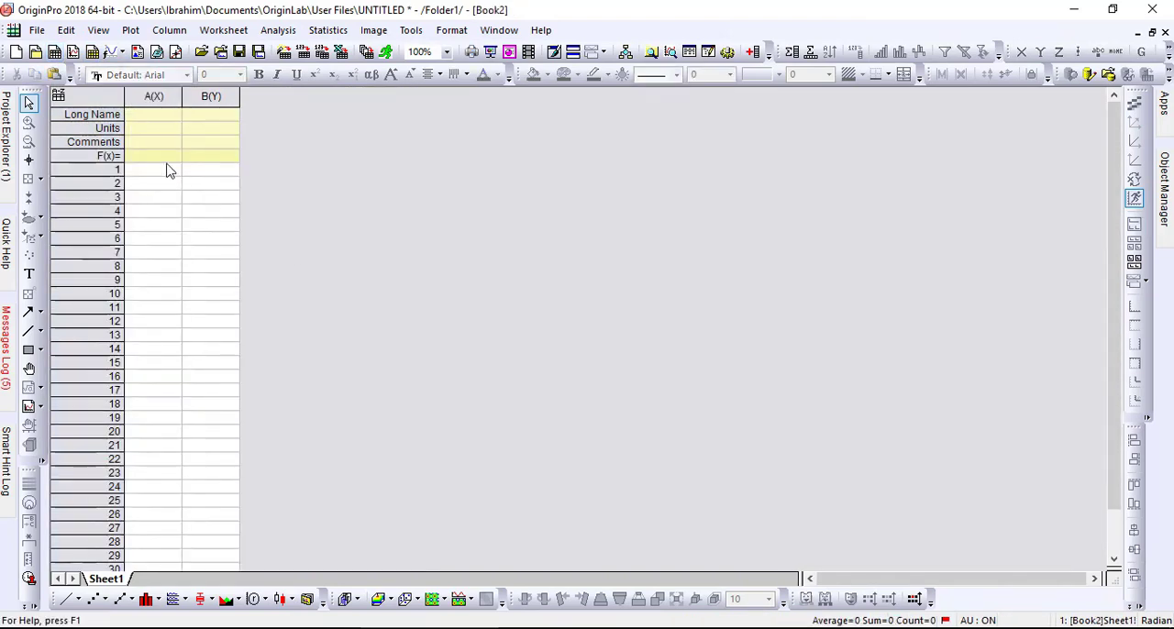
left_click(170, 174)
key("ctrl+v")
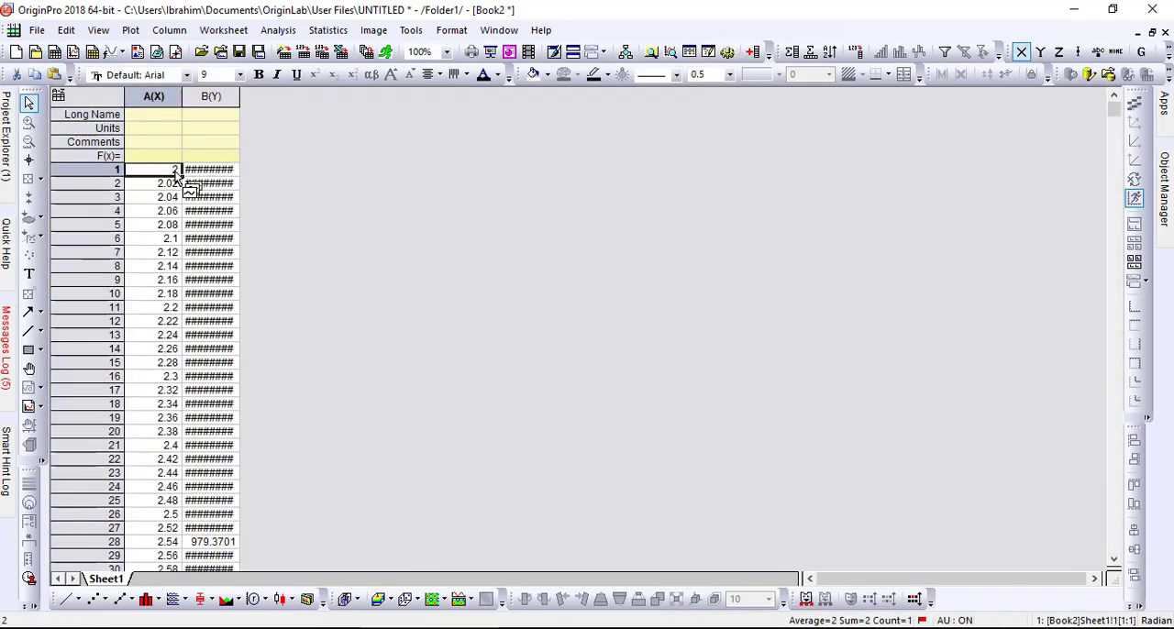
key("ctrl+a")
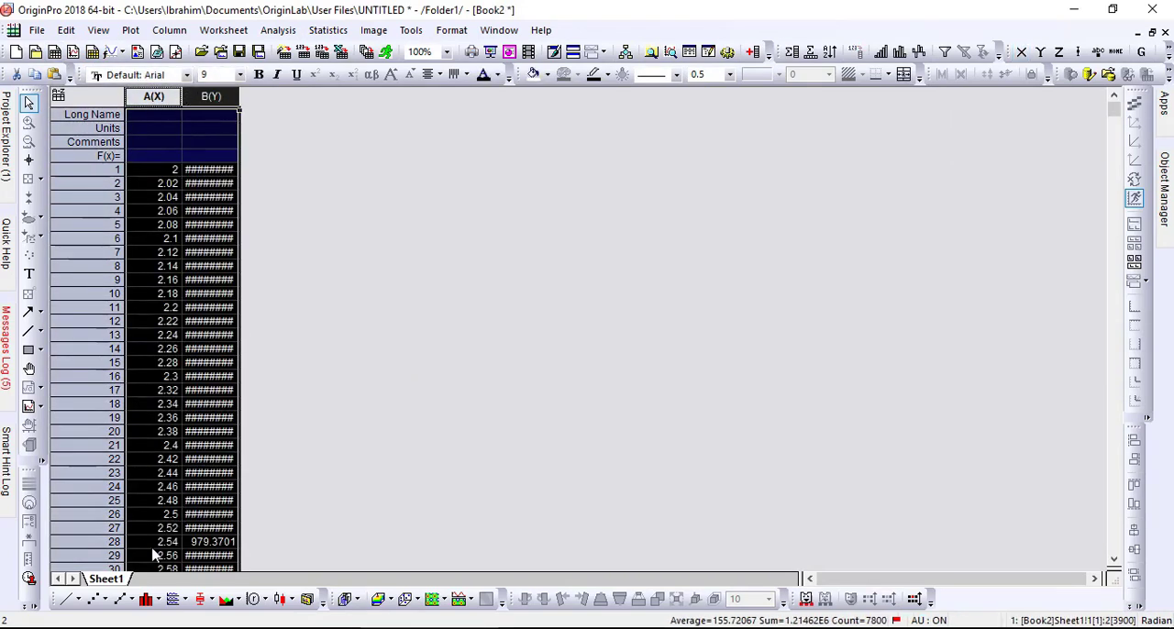
left_click(68, 600)
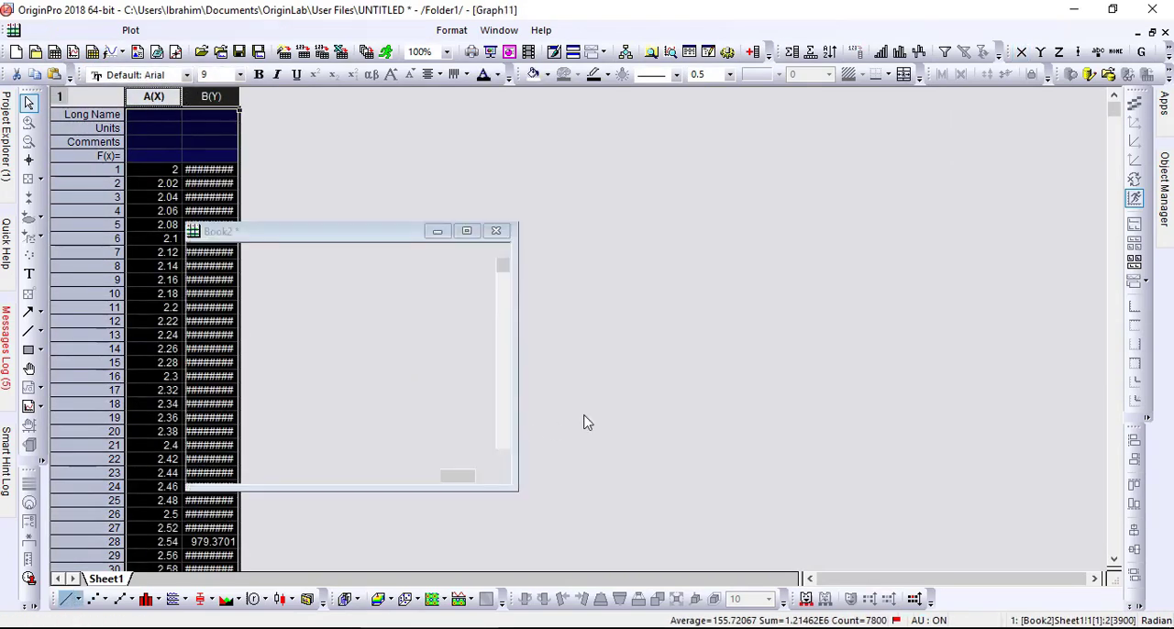